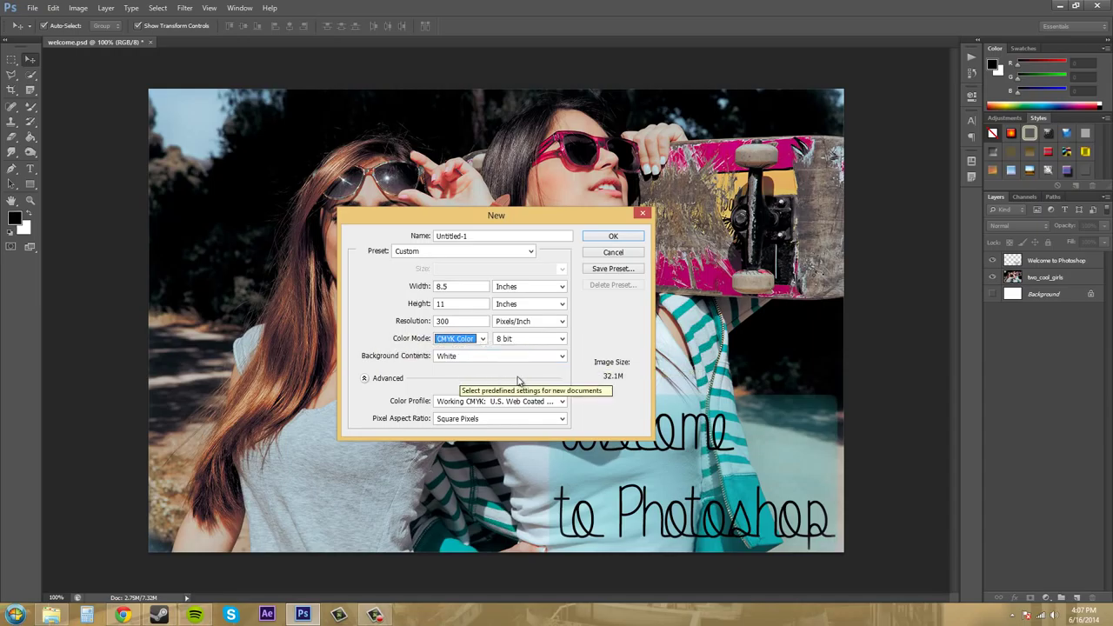
# Set the new document's Color Mode to Lab Color, then cancel the New dialog.
pyautogui.click(476, 339)
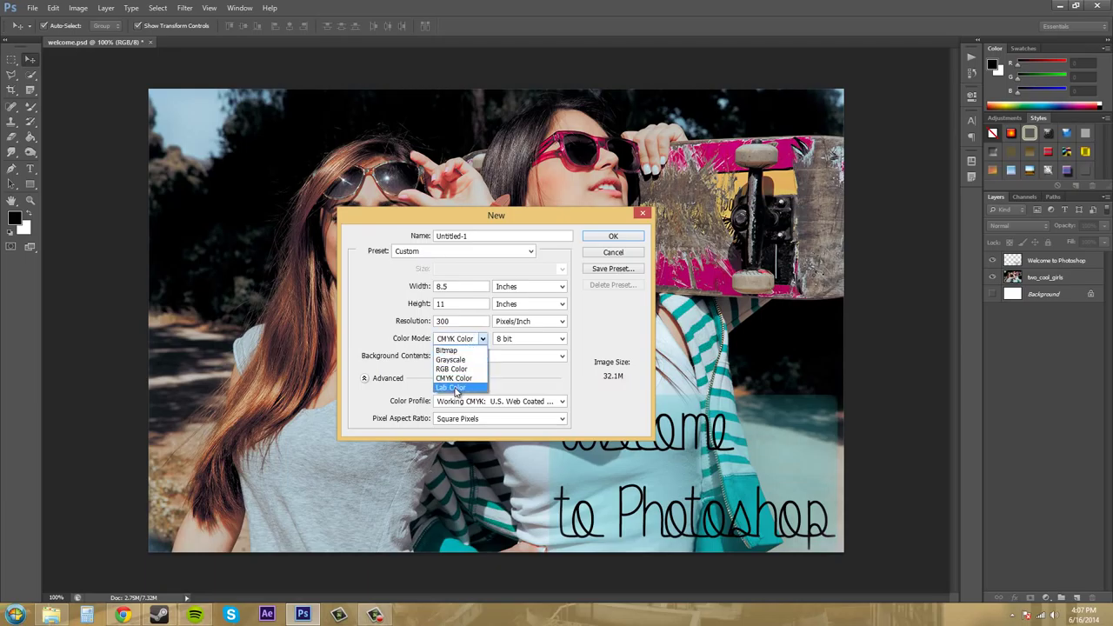
pyautogui.click(454, 388)
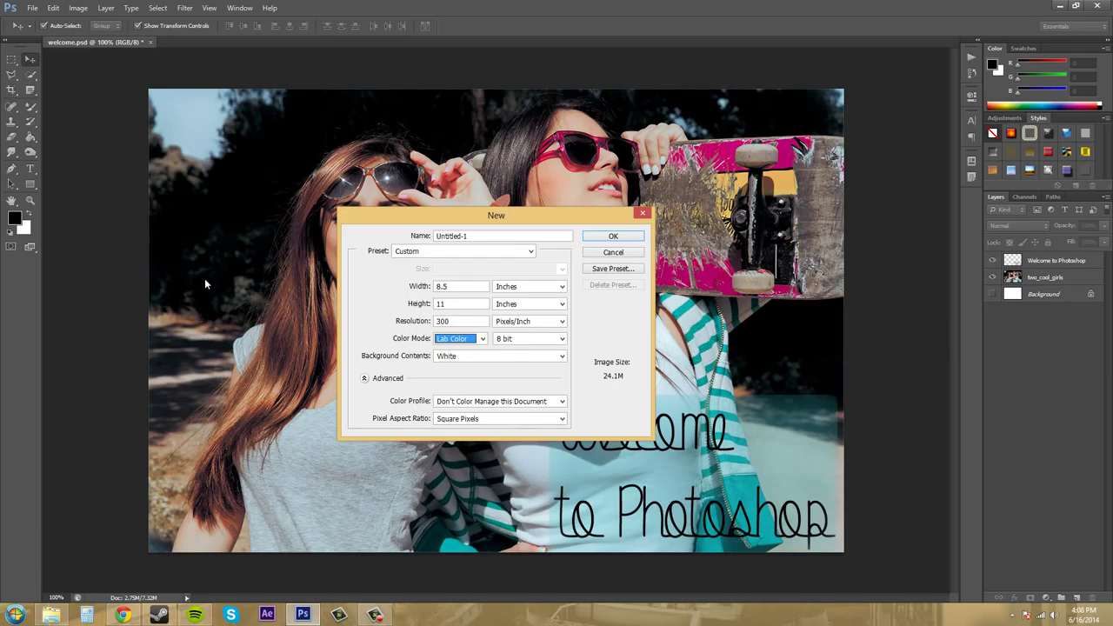
pyautogui.click(623, 254)
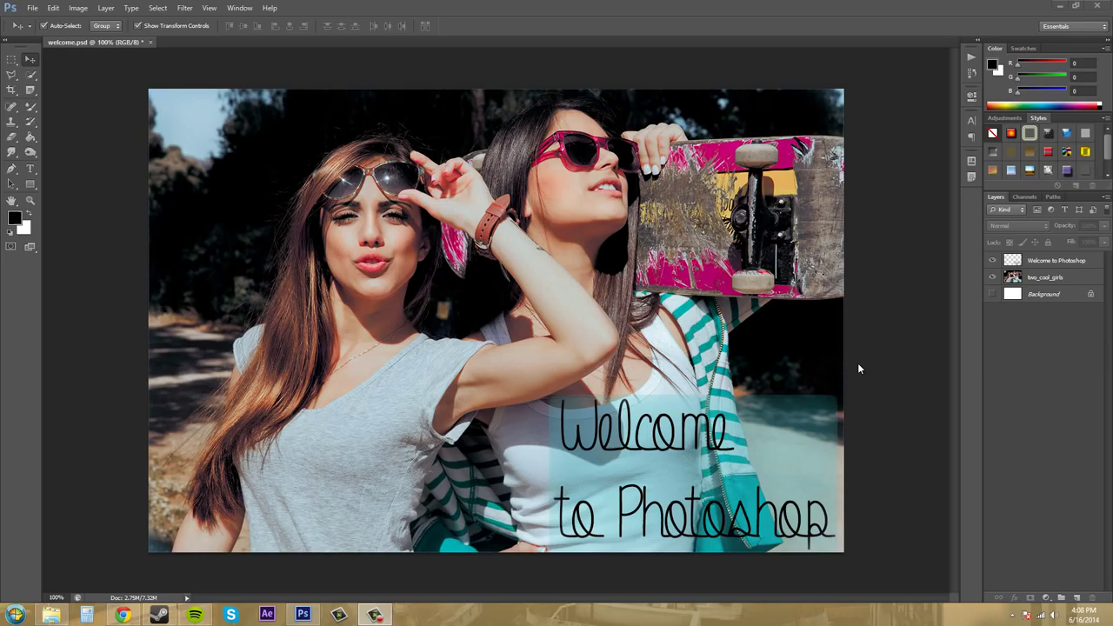
# In the Channels panel, view the Green and Red channels singly, then the RGB composite.
pyautogui.click(1025, 197)
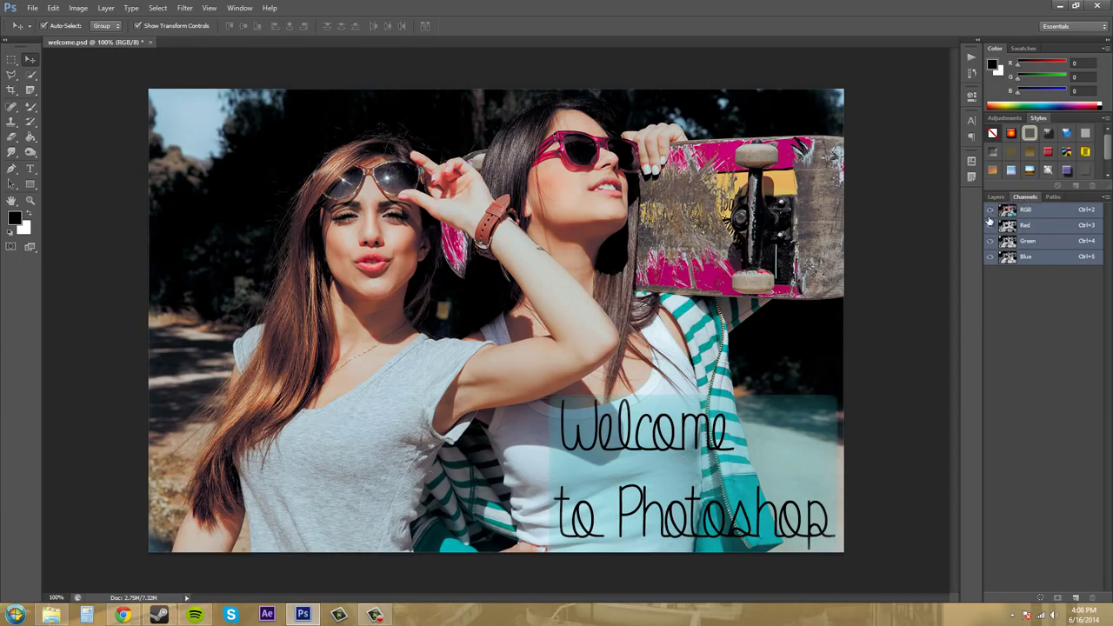
pyautogui.hotkey('ctrl', '4')
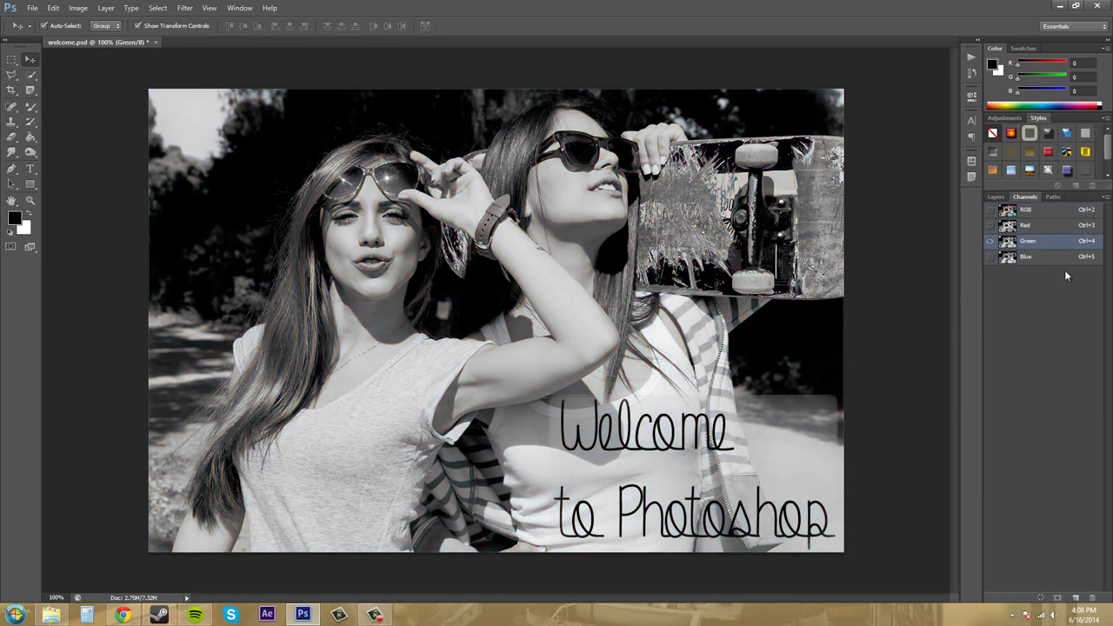
pyautogui.click(989, 225)
pyautogui.click(990, 242)
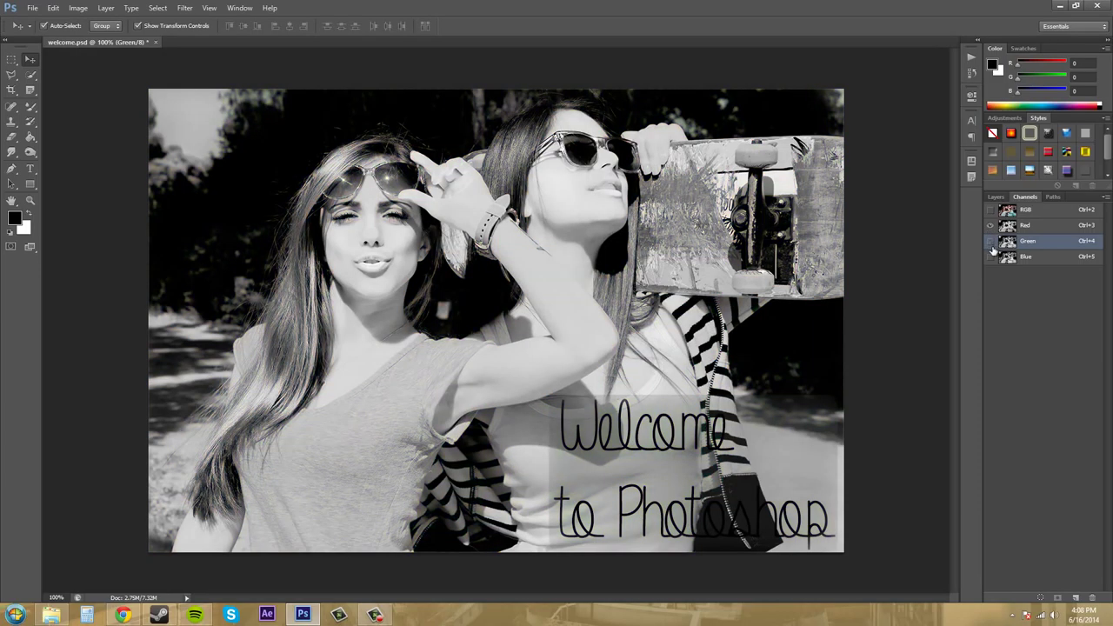
pyautogui.click(1045, 245)
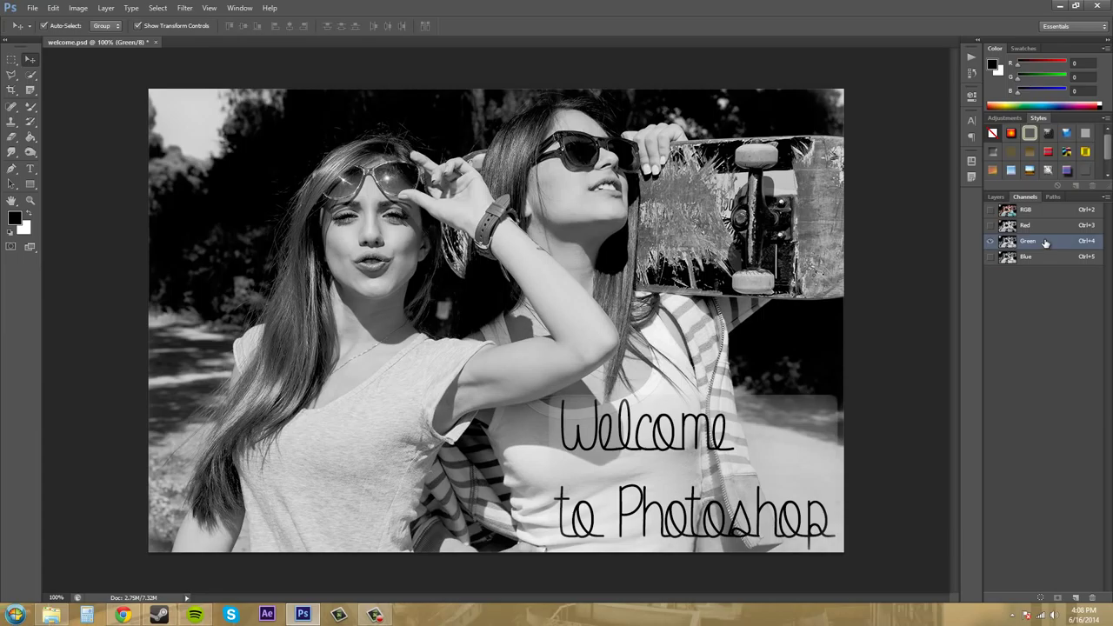
pyautogui.click(1042, 230)
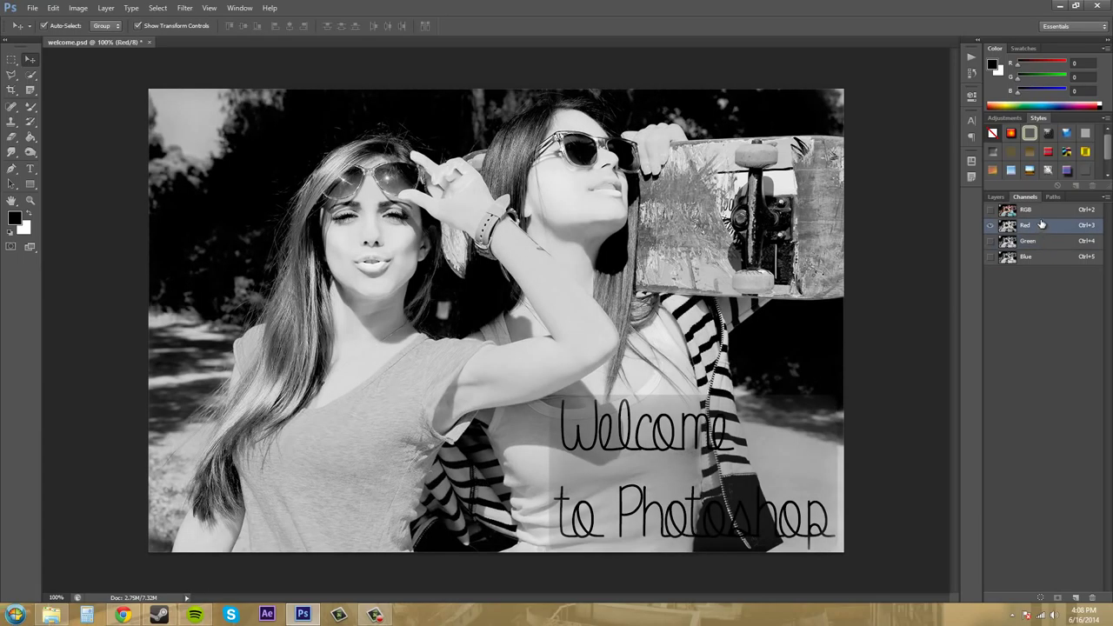
pyautogui.click(1042, 213)
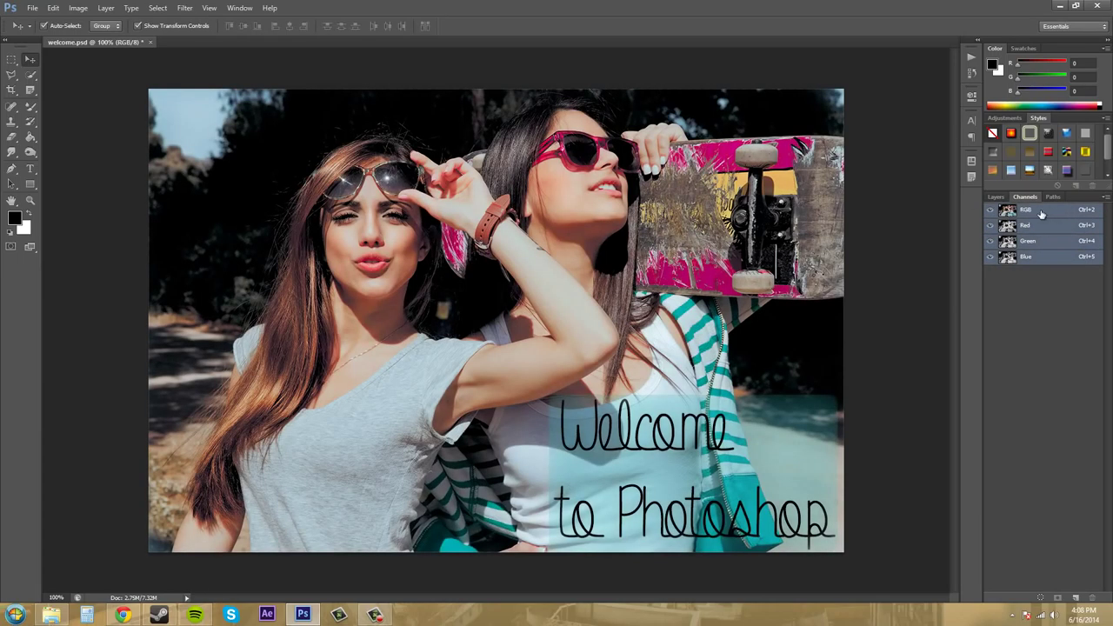
# Cycle through Red, Green, Blue and Blue+Green channel views, ending on the RGB composite.
pyautogui.click(1046, 230)
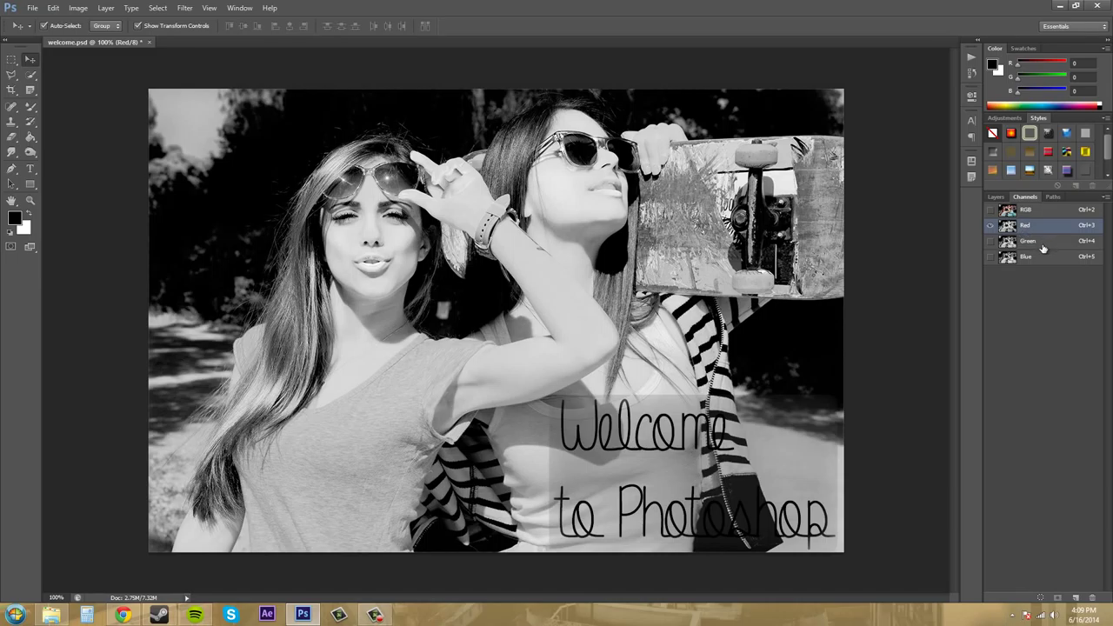
pyautogui.click(1038, 244)
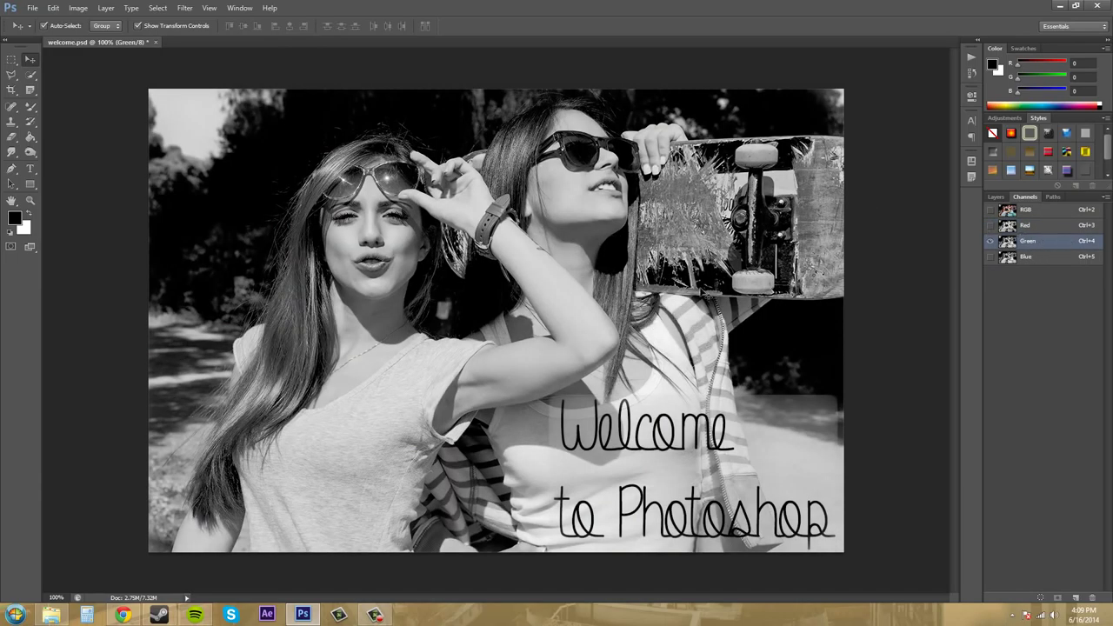
pyautogui.click(1046, 260)
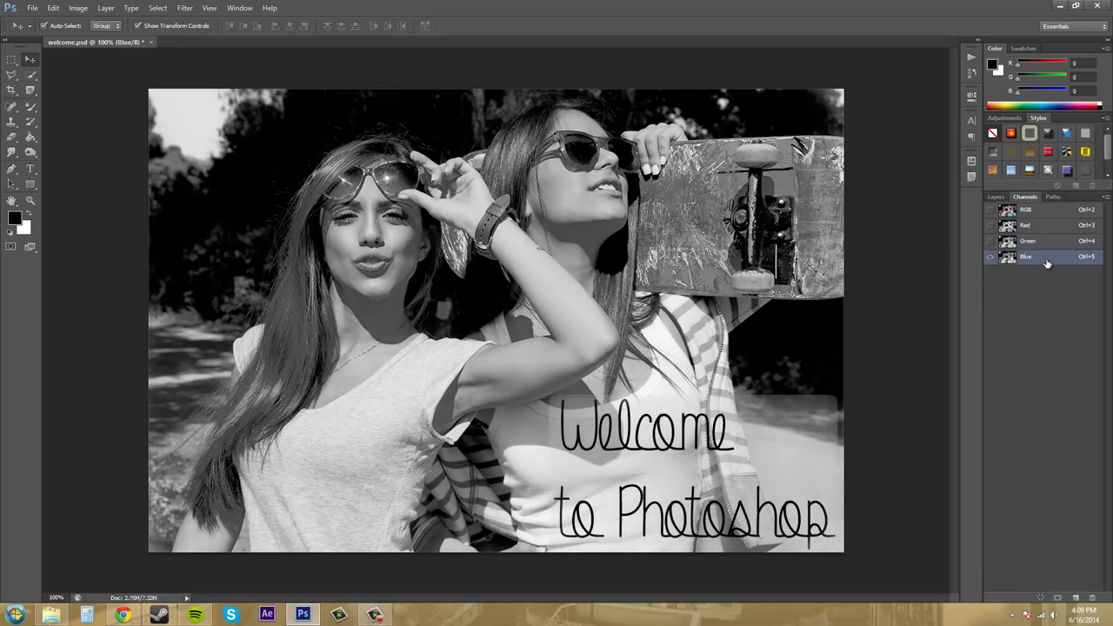
pyautogui.click(1028, 247)
pyautogui.click(990, 257)
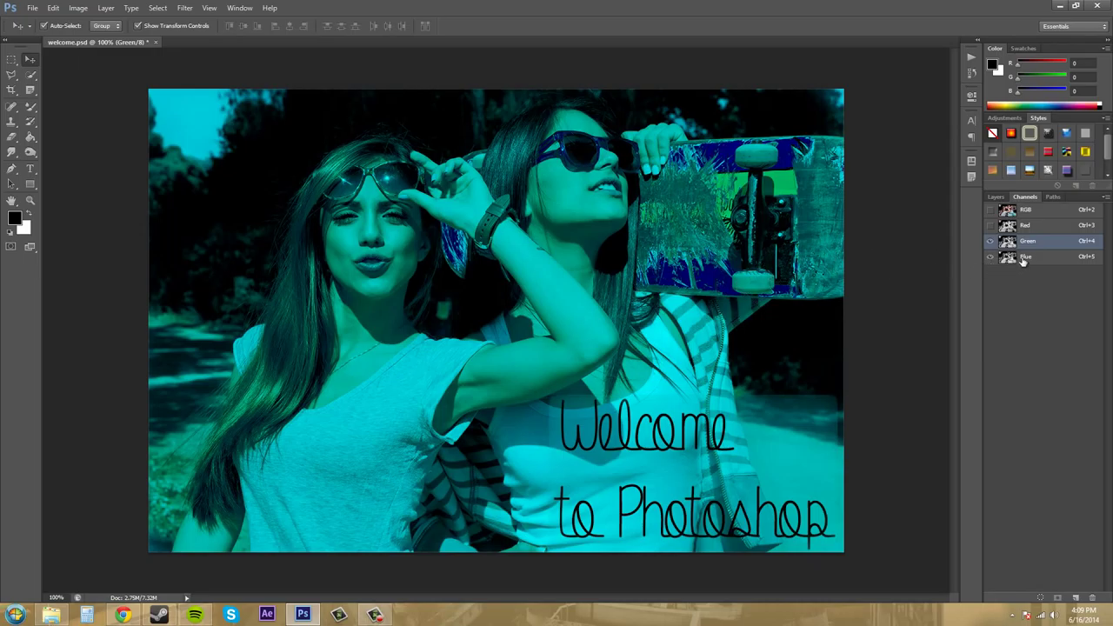
pyautogui.click(1035, 227)
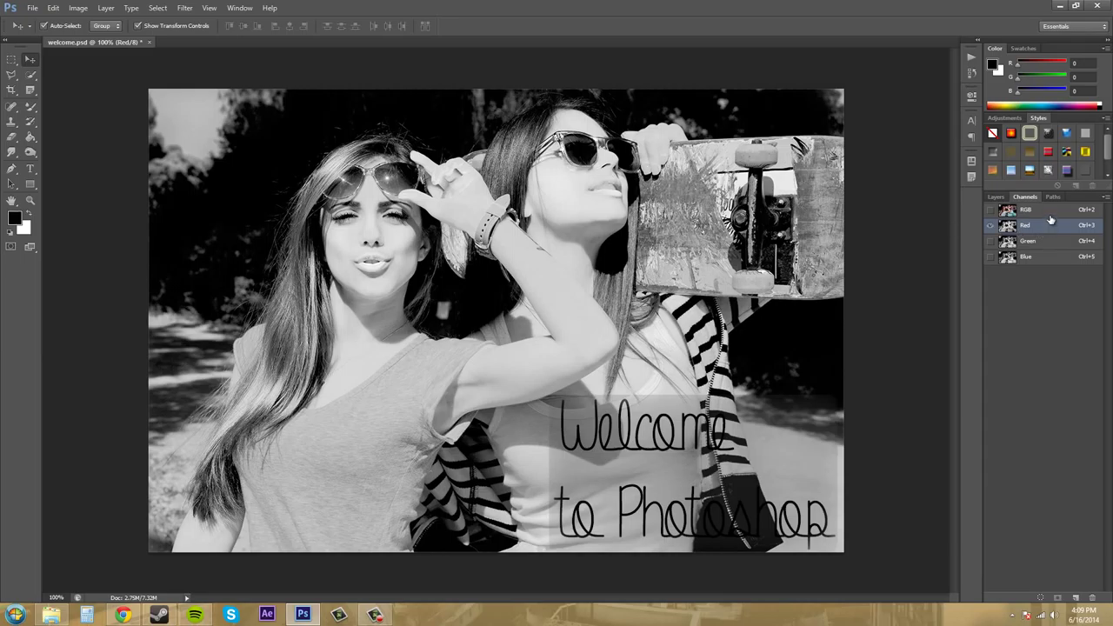
pyautogui.click(1006, 212)
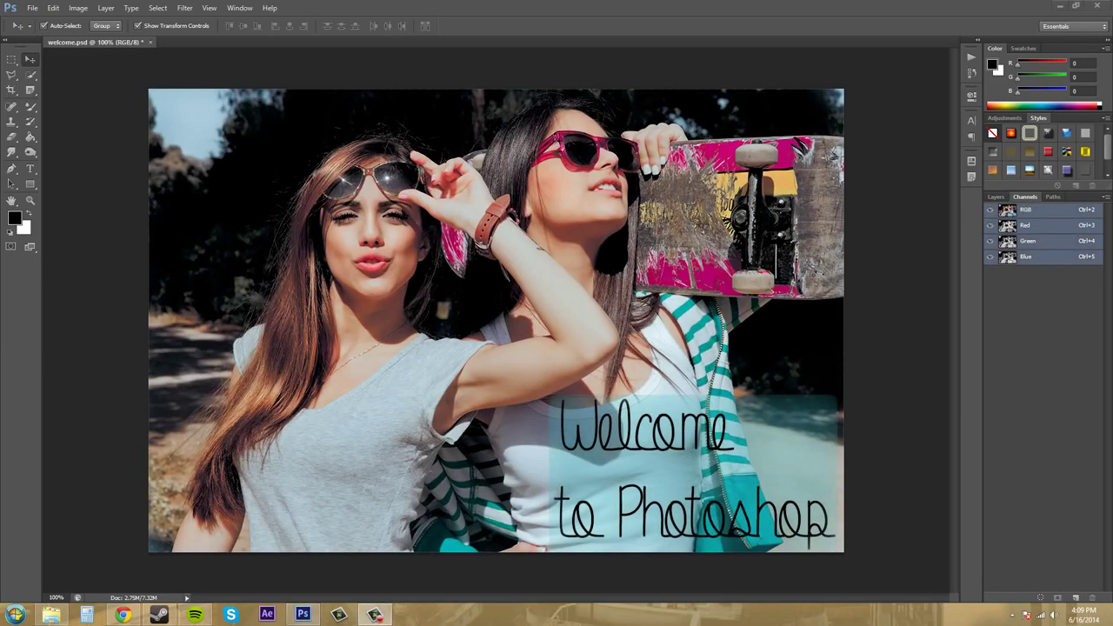
# Open a new document from the File menu, showing U.S. Paper Letter, 8.5 × 11 in, 300 ppi RGB.
pyautogui.click(31, 11)
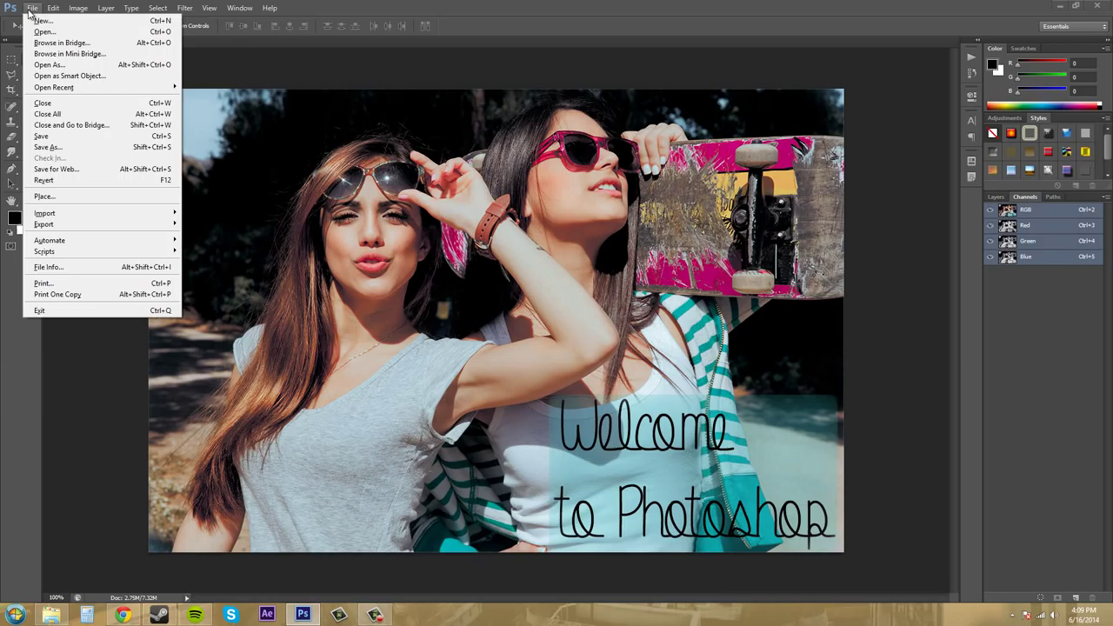
pyautogui.click(42, 20)
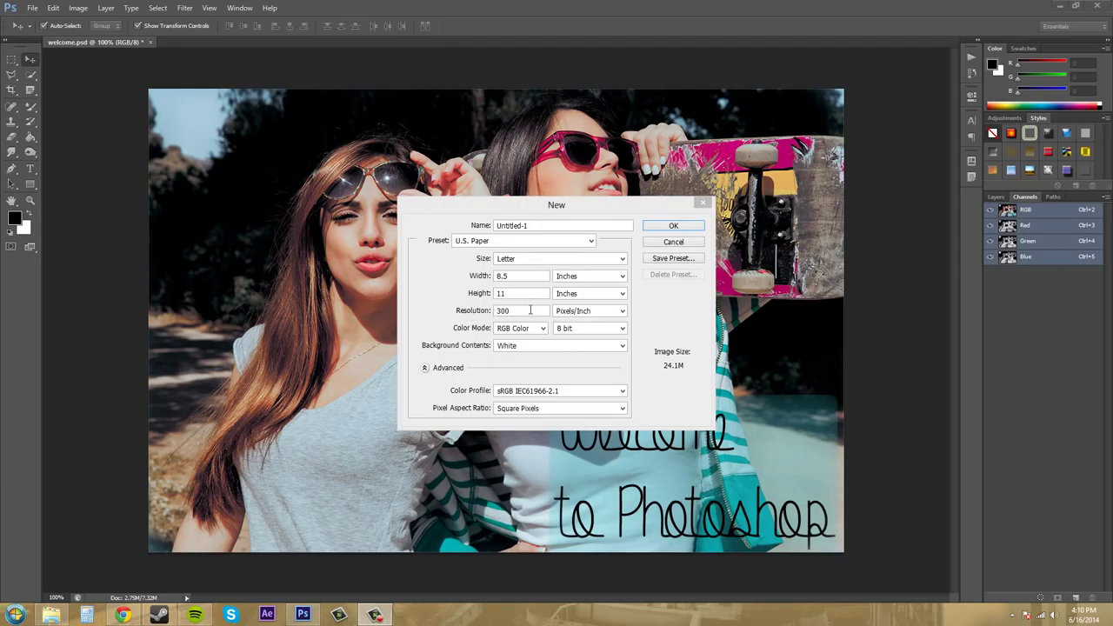
# Change Resolution to 72, scrub to 150, type 200, then settle on 300 pixels/inch.
pyautogui.doubleClick(524, 310)
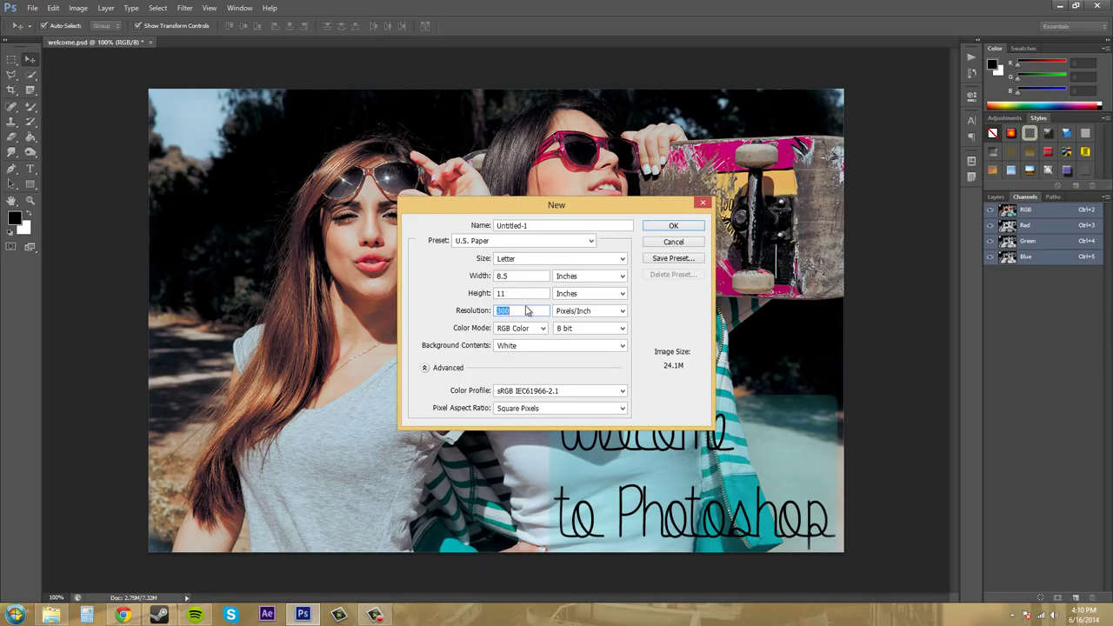
pyautogui.write('72')
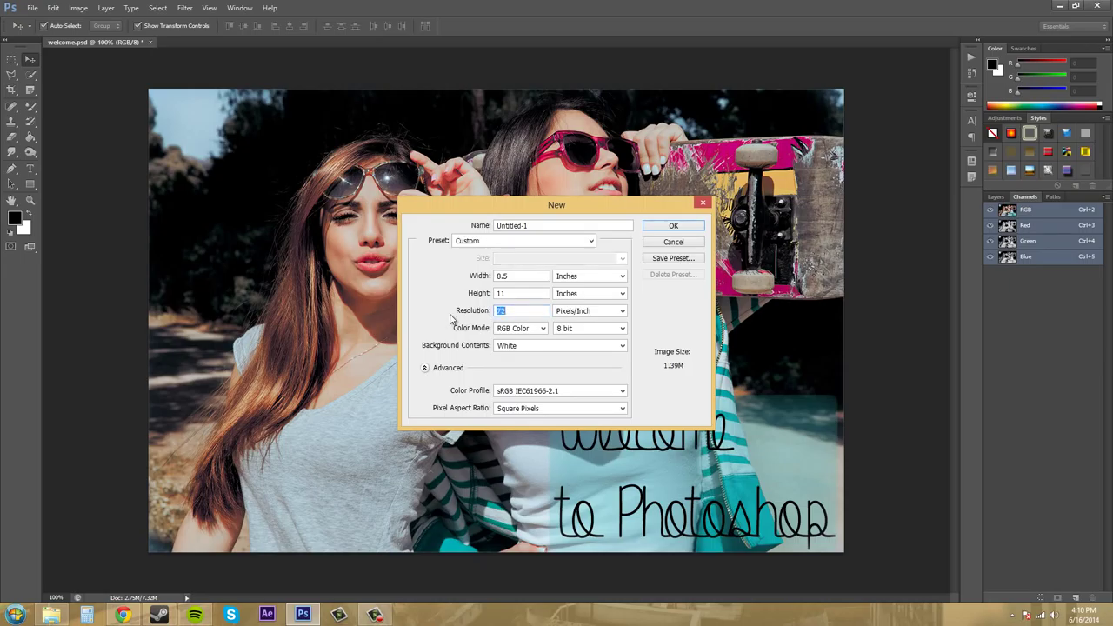
pyautogui.click(541, 310)
pyautogui.click(479, 311)
pyautogui.moveTo(479, 312); pyautogui.dragTo(547, 311)
pyautogui.write('200')
pyautogui.doubleClick(495, 310)
pyautogui.write('300')
# Try the Web preset, then pick Photo Landscape 2 × 3 (3 × 2 in, 300 ppi).
pyautogui.hotkey('alt', 'Tab')
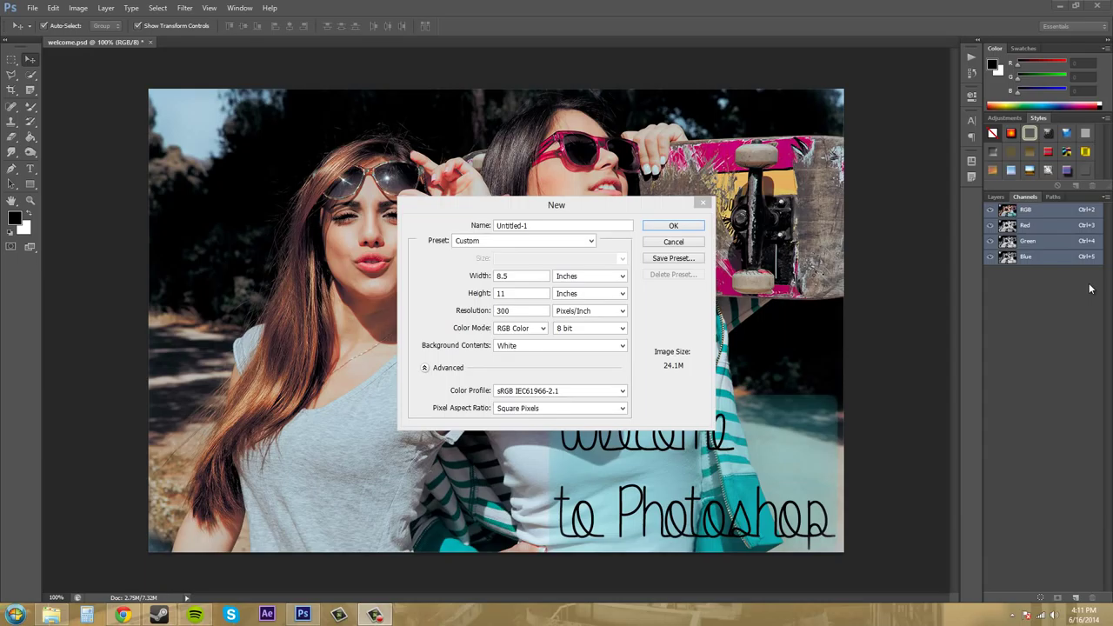
pyautogui.click(508, 250)
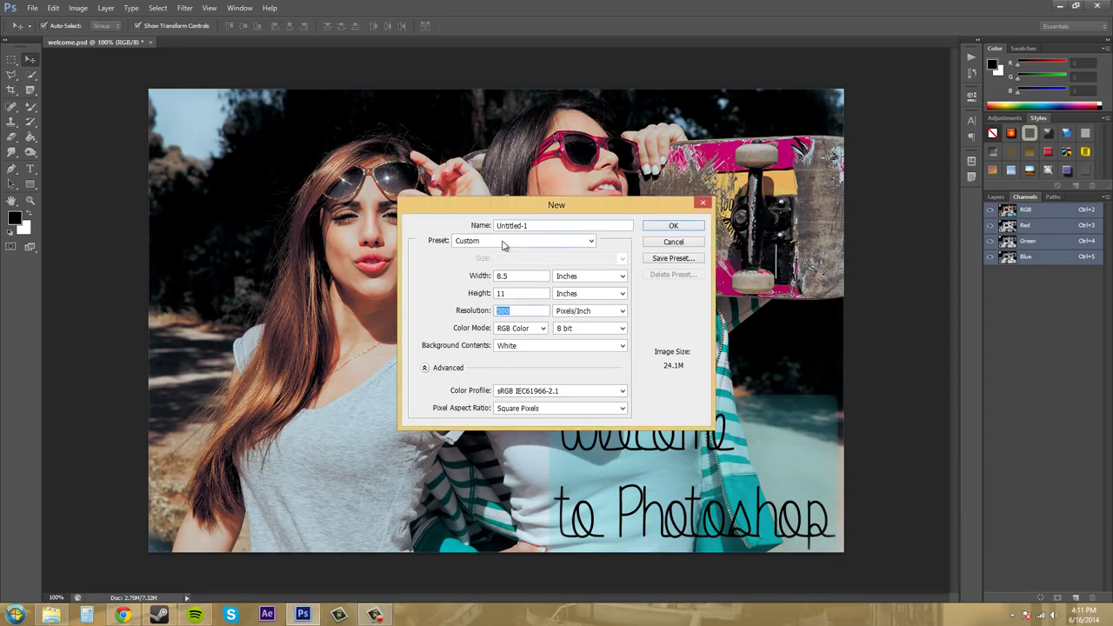
pyautogui.click(563, 244)
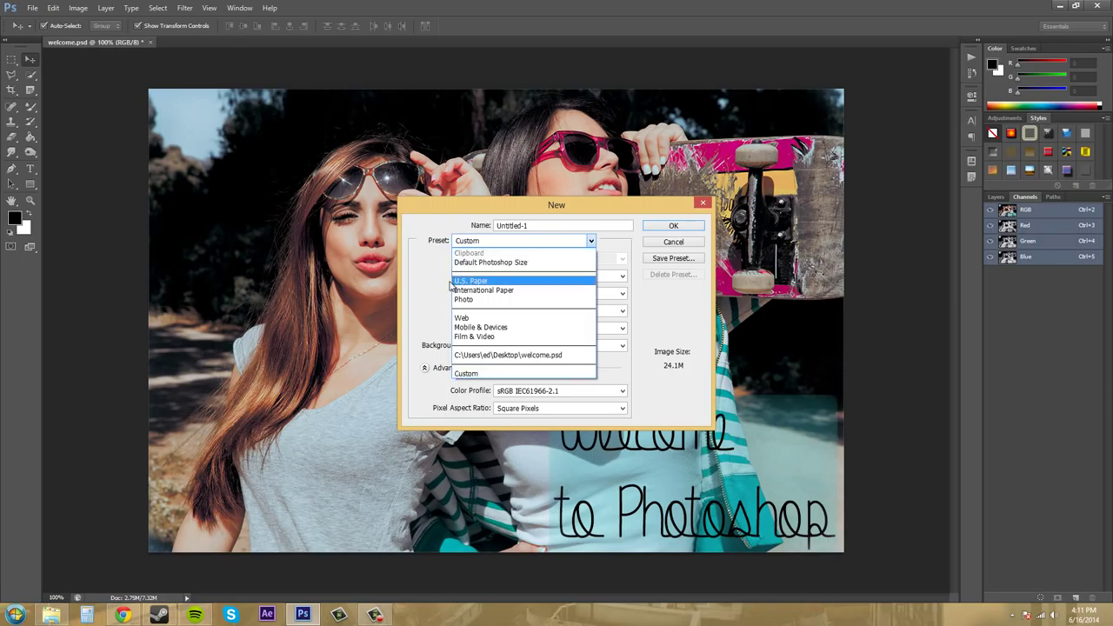
pyautogui.click(477, 321)
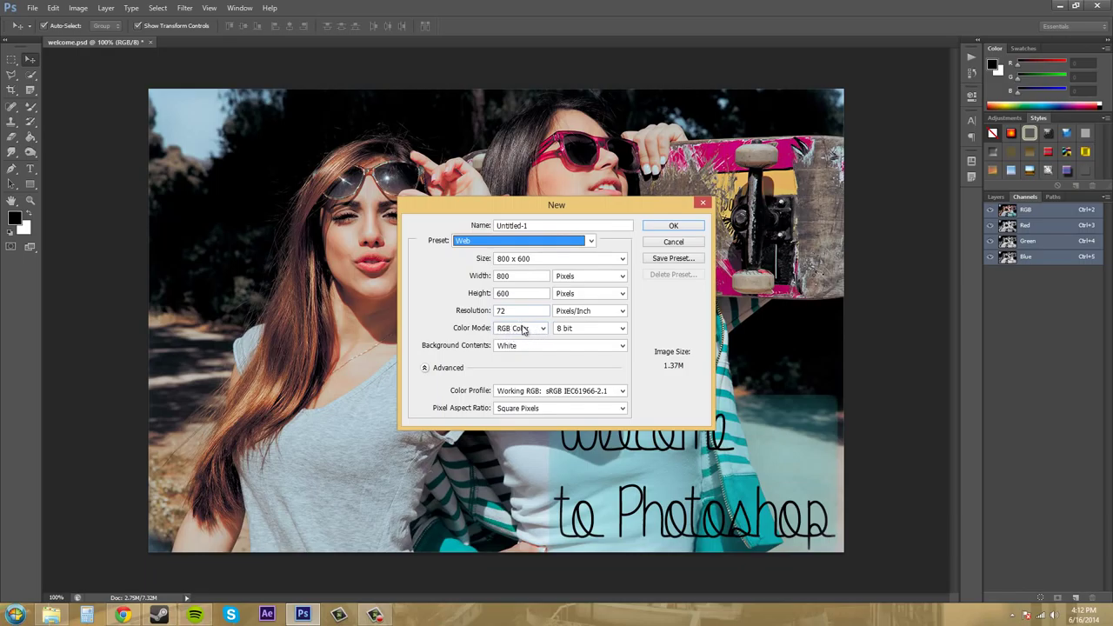
pyautogui.click(469, 243)
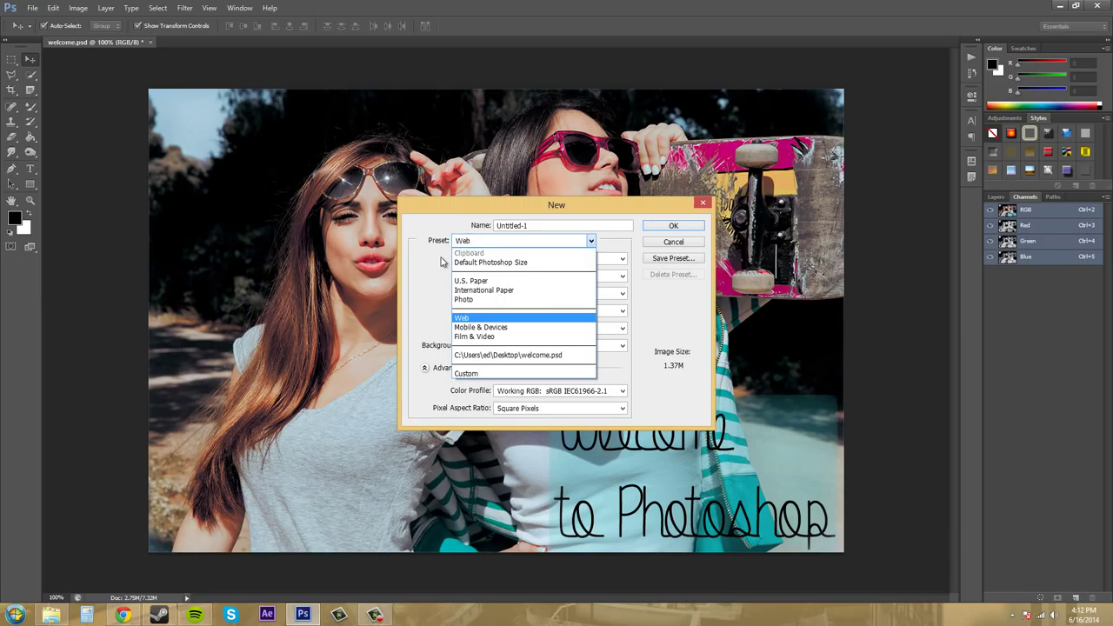
pyautogui.click(461, 301)
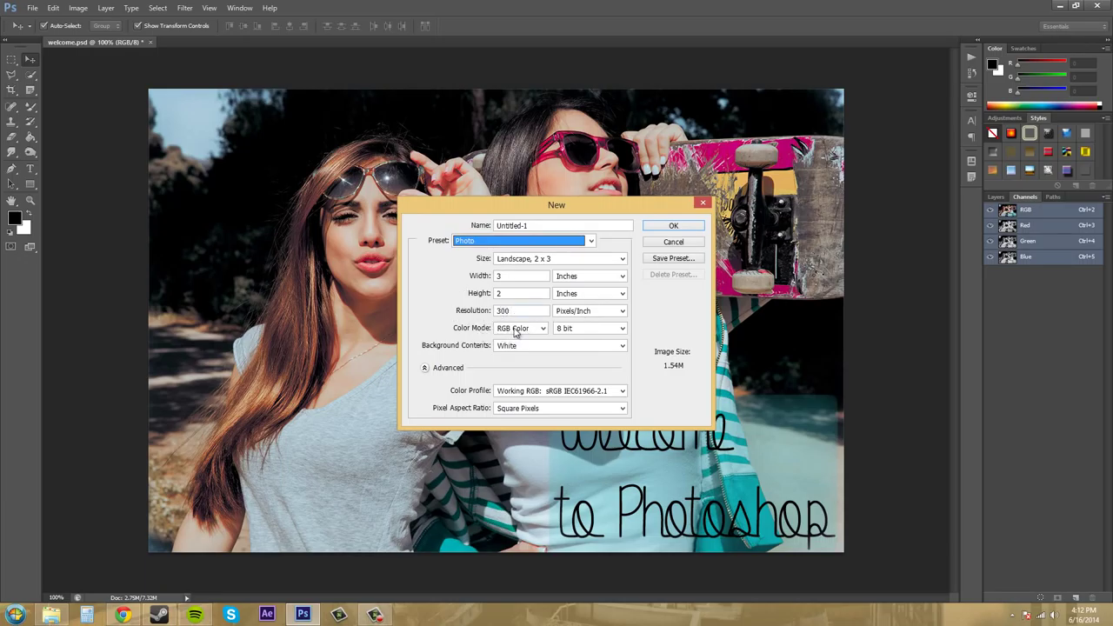
# Switch Color Mode to CMYK Color (2.06M), then back to RGB Color (1.54M).
pyautogui.click(515, 330)
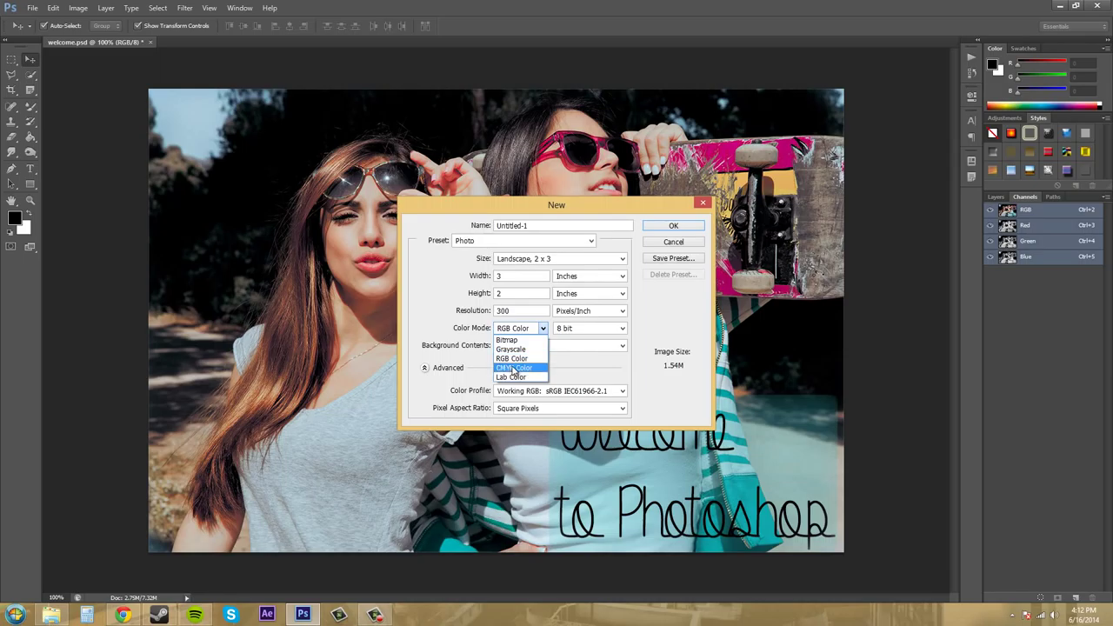
pyautogui.click(512, 368)
pyautogui.click(450, 313)
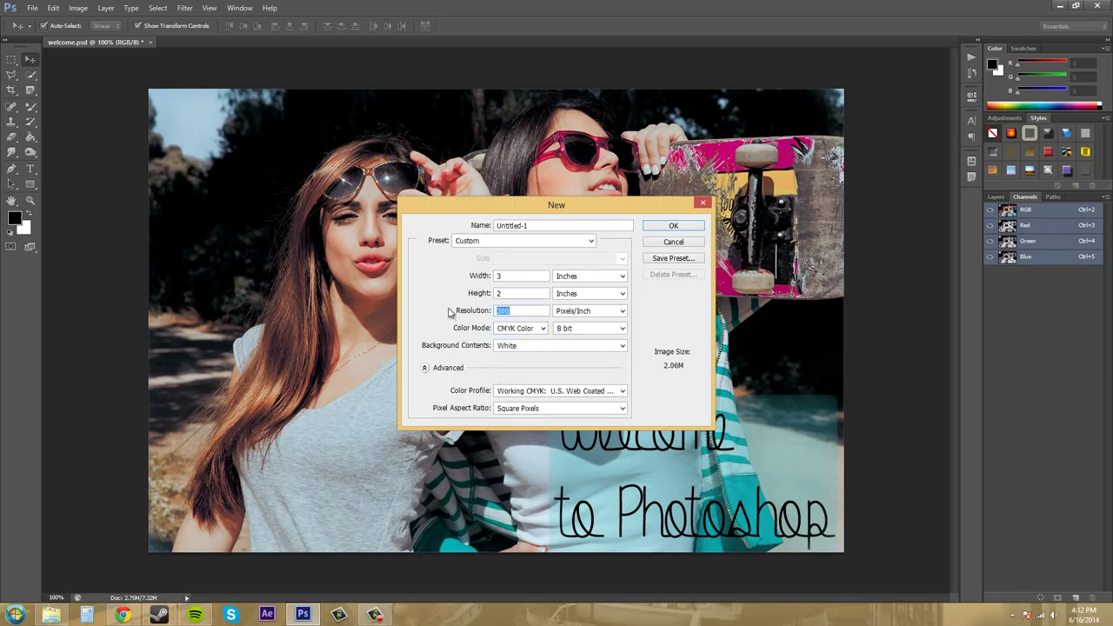
pyautogui.click(526, 333)
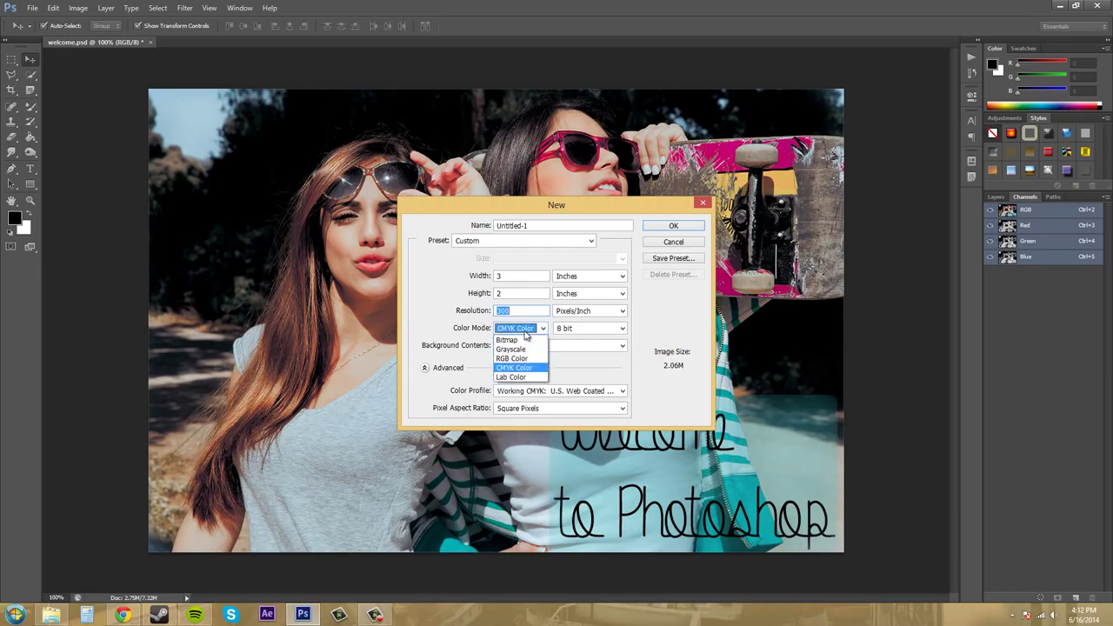
pyautogui.click(514, 358)
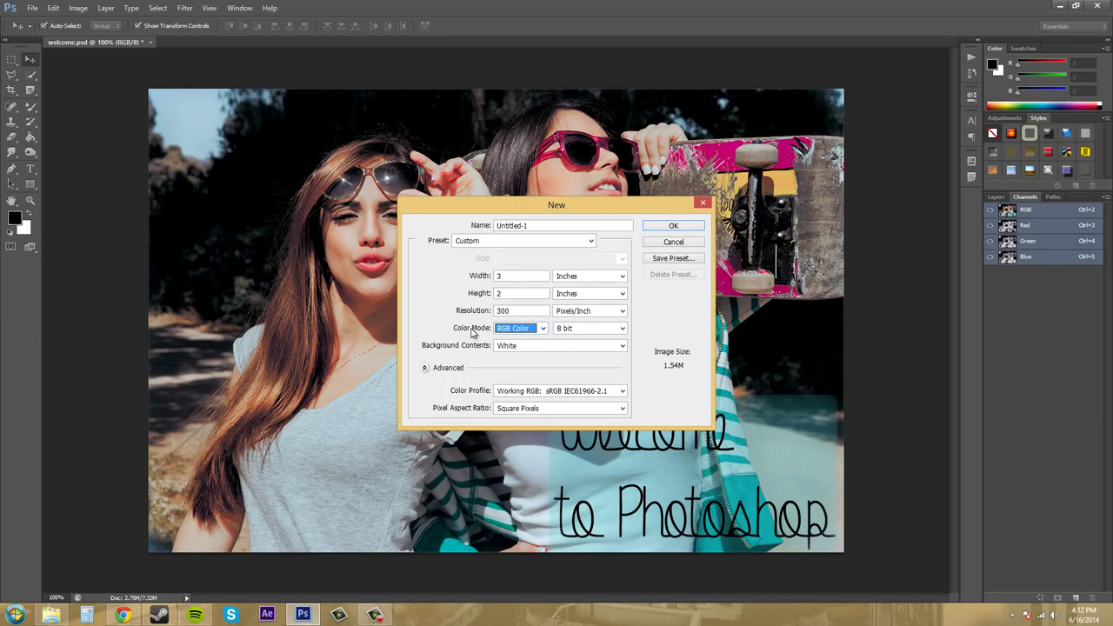
pyautogui.click(511, 243)
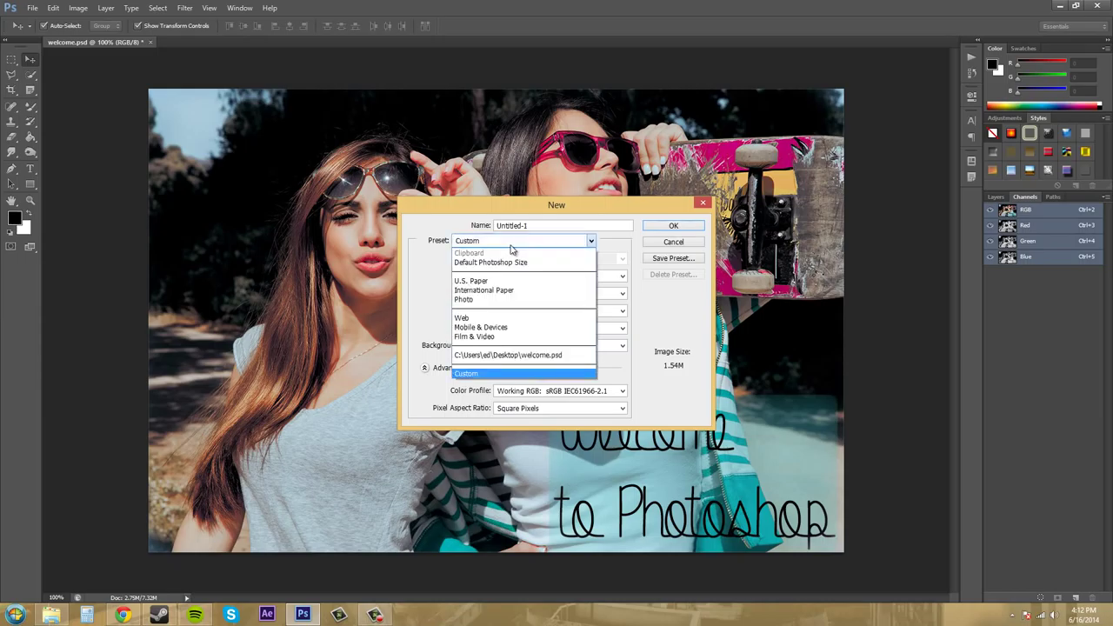
# Pass through the Mobile & Devices preset, then choose Custom for an 8 × 10 in, 300 ppi RGB page.
pyautogui.click(491, 331)
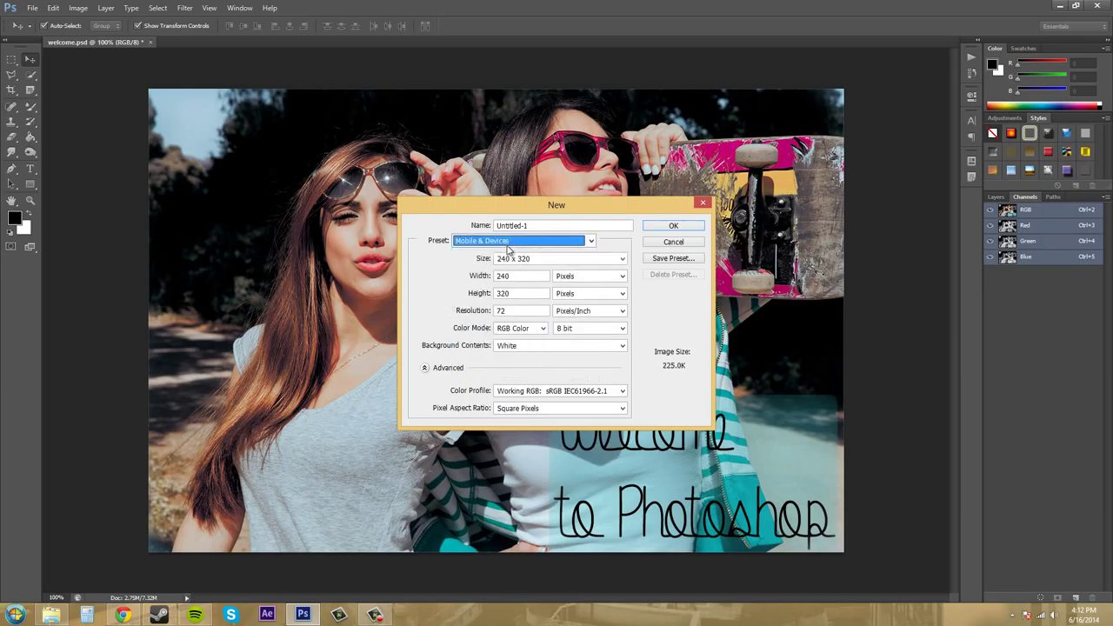
pyautogui.click(508, 244)
pyautogui.click(439, 298)
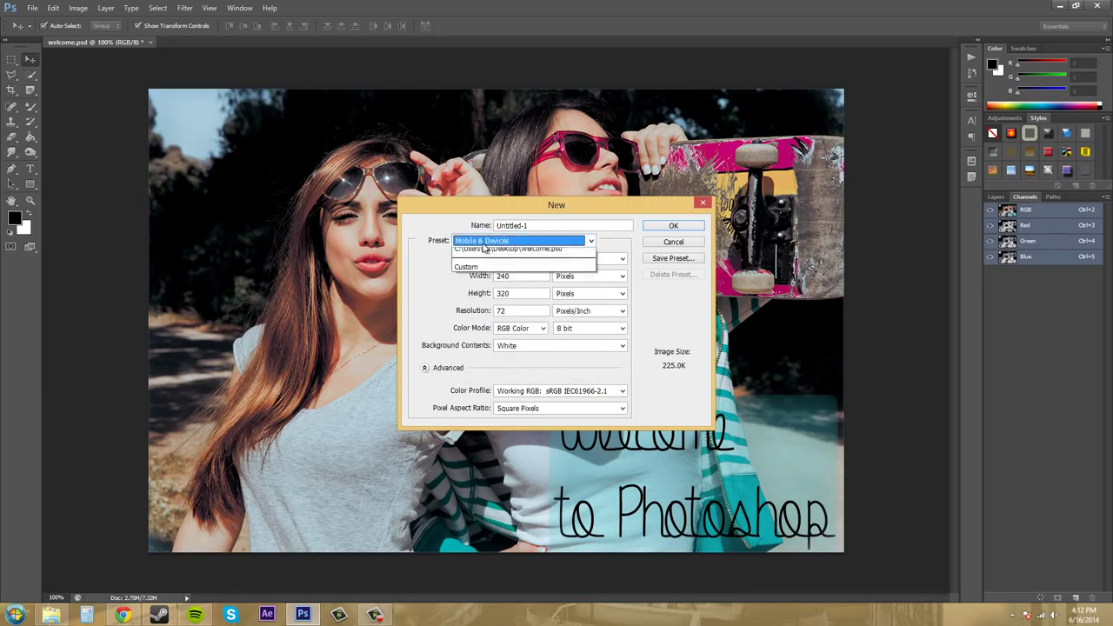
pyautogui.click(484, 243)
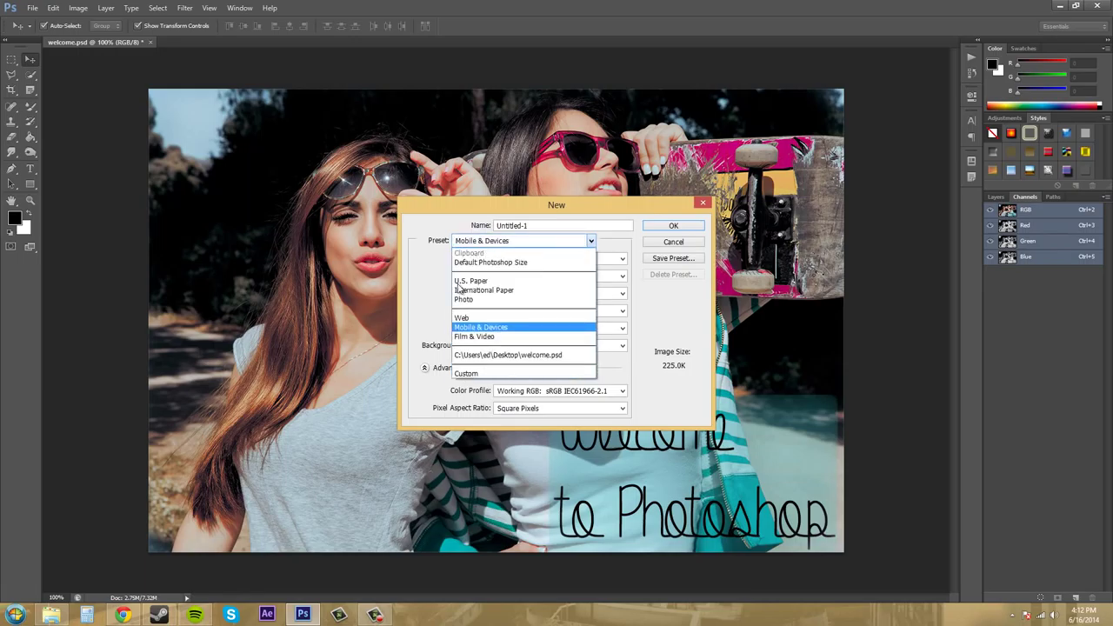
pyautogui.click(463, 374)
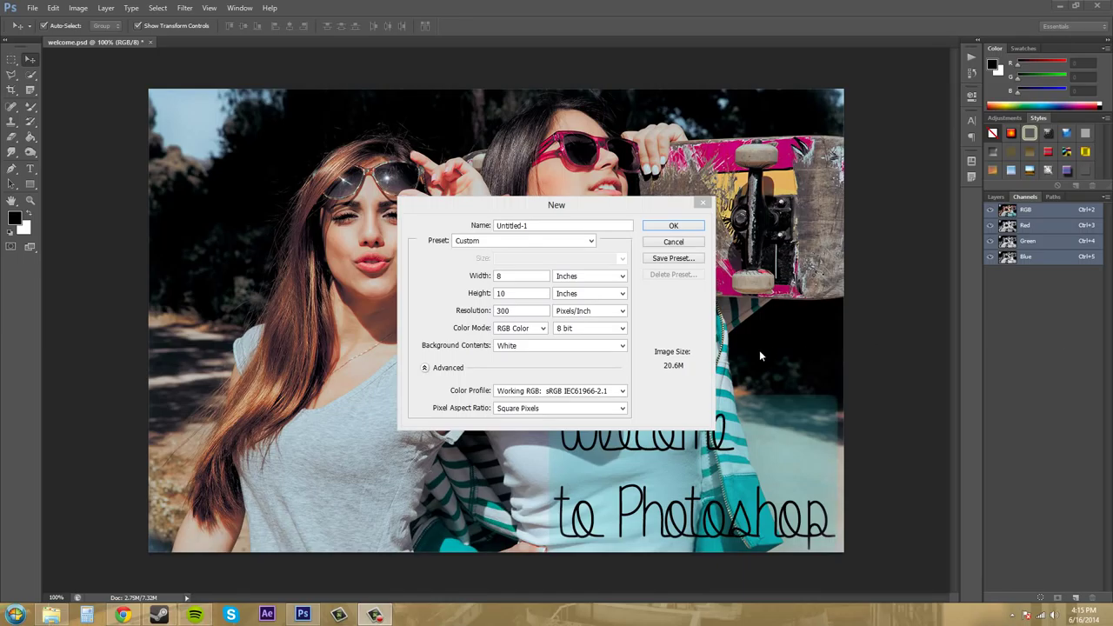
pyautogui.click(558, 207)
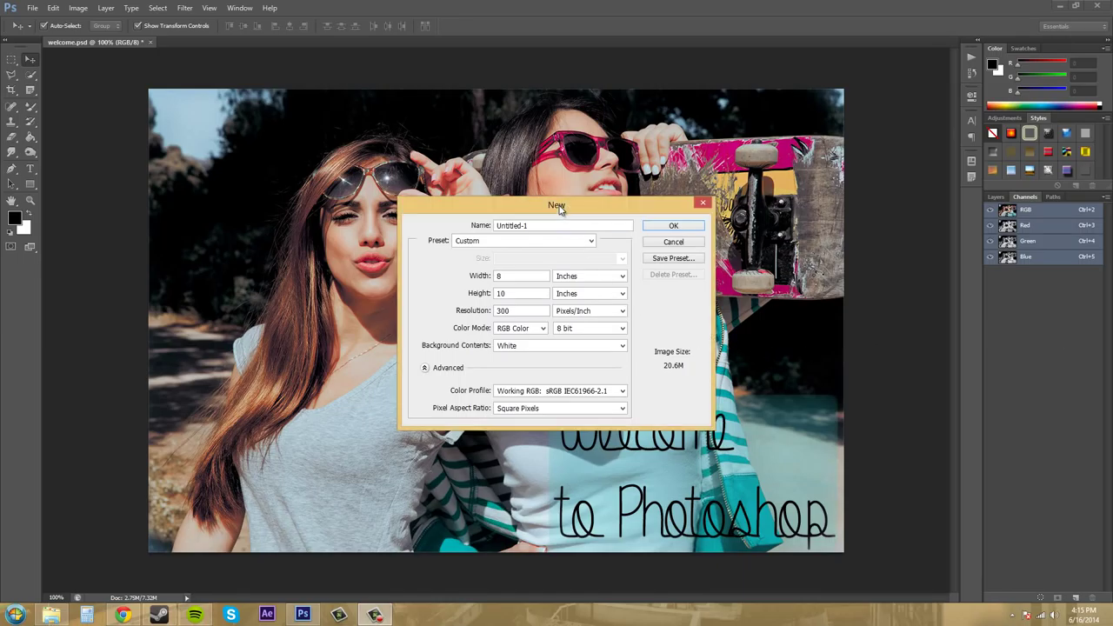
pyautogui.moveTo(558, 207); pyautogui.dragTo(663, 212)
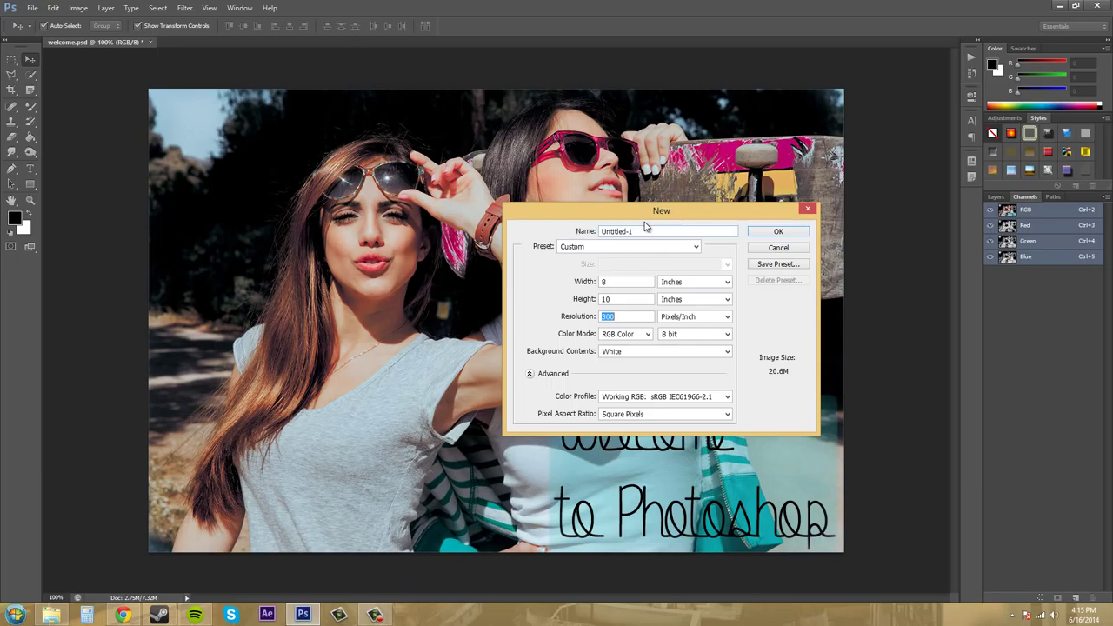
pyautogui.moveTo(647, 223); pyautogui.dragTo(541, 214)
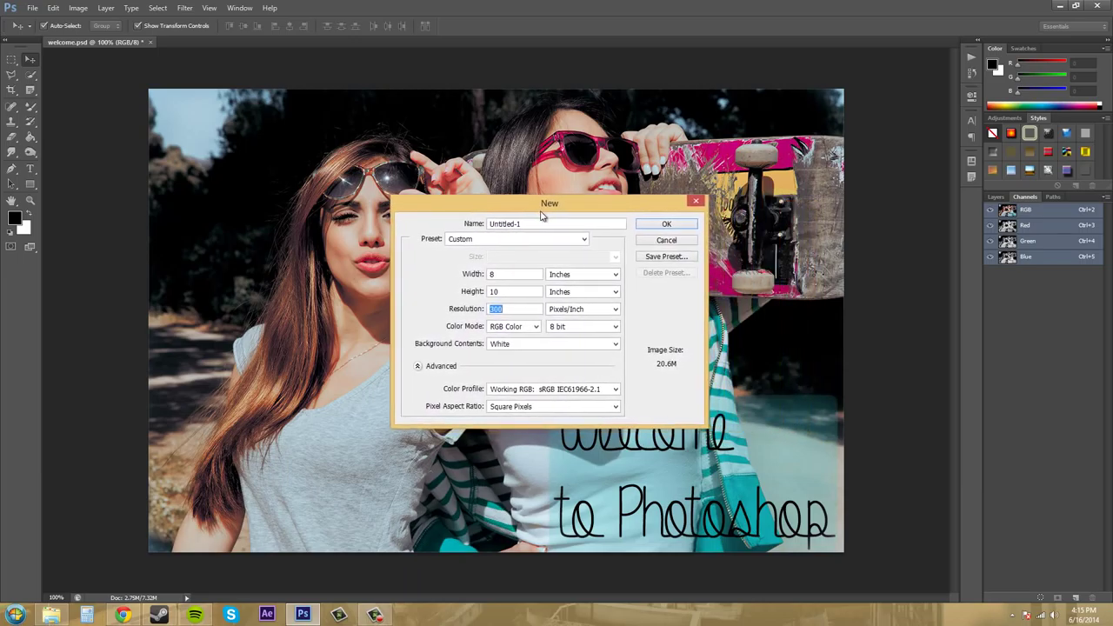